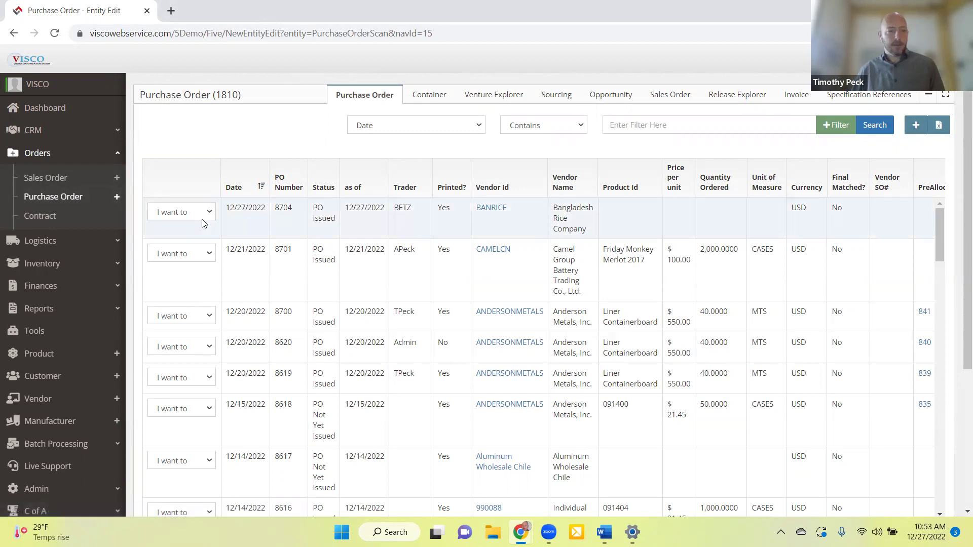
Step: Create a new purchase order and assign it to vendor BANRICE
left_click(117, 198)
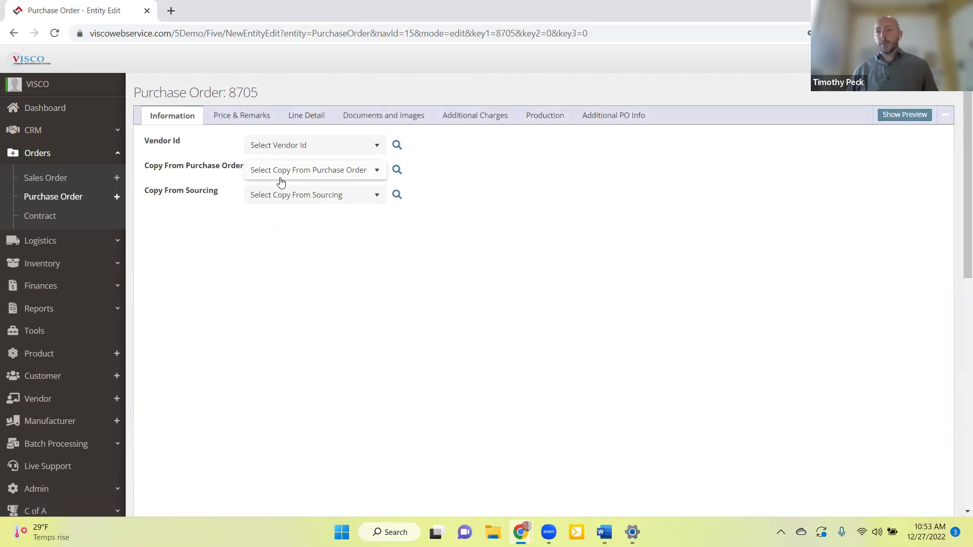
left_click(282, 146)
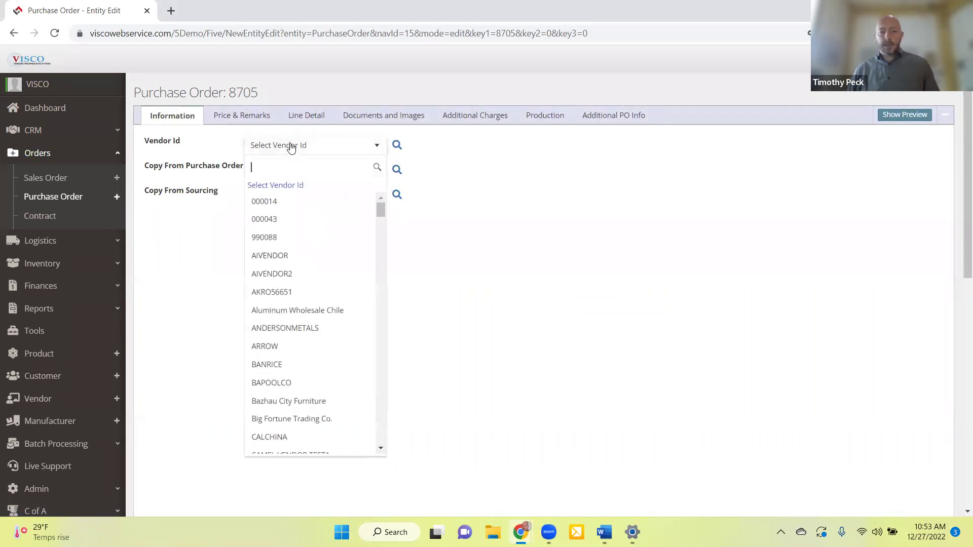
left_click(279, 366)
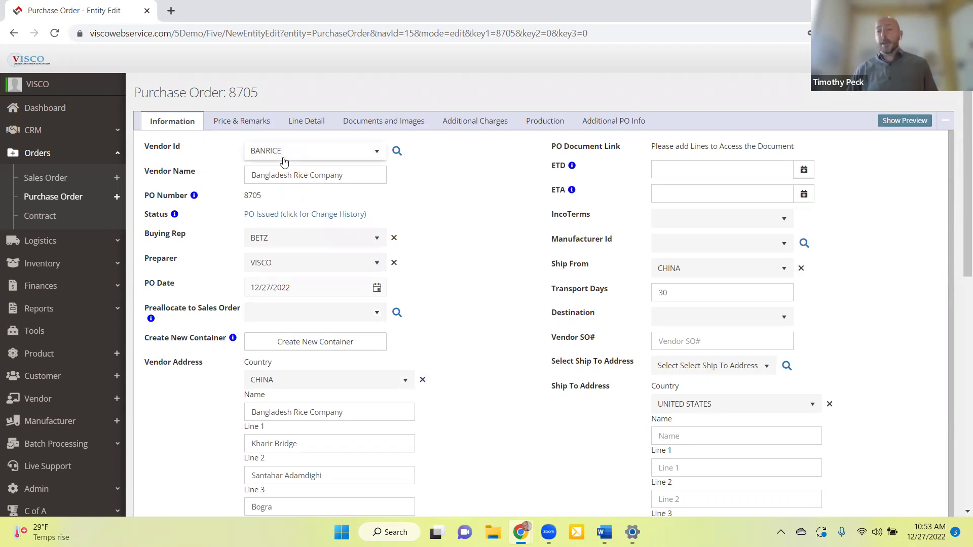
Step: Add a first order line for product 091400, found through the product lookup, with a quantity of 300
left_click(307, 122)
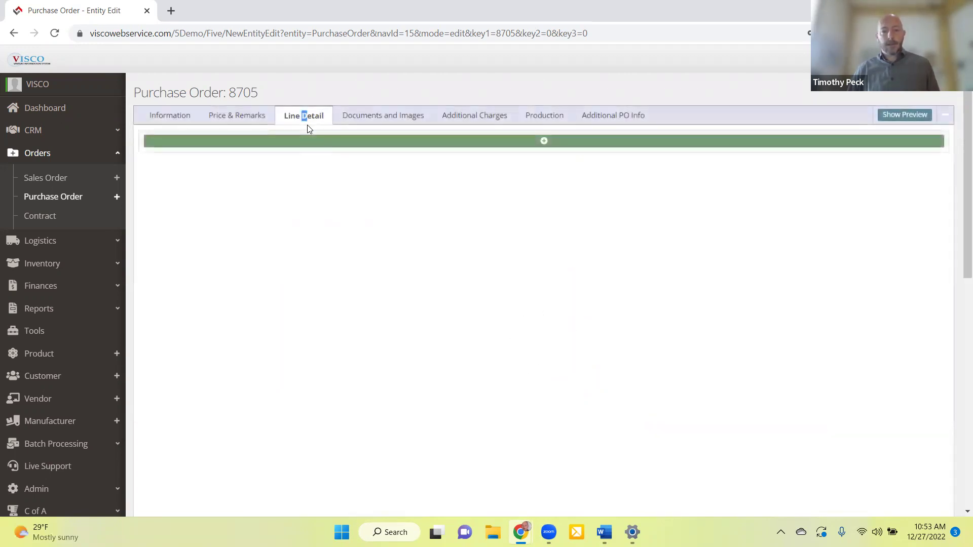
left_click(412, 145)
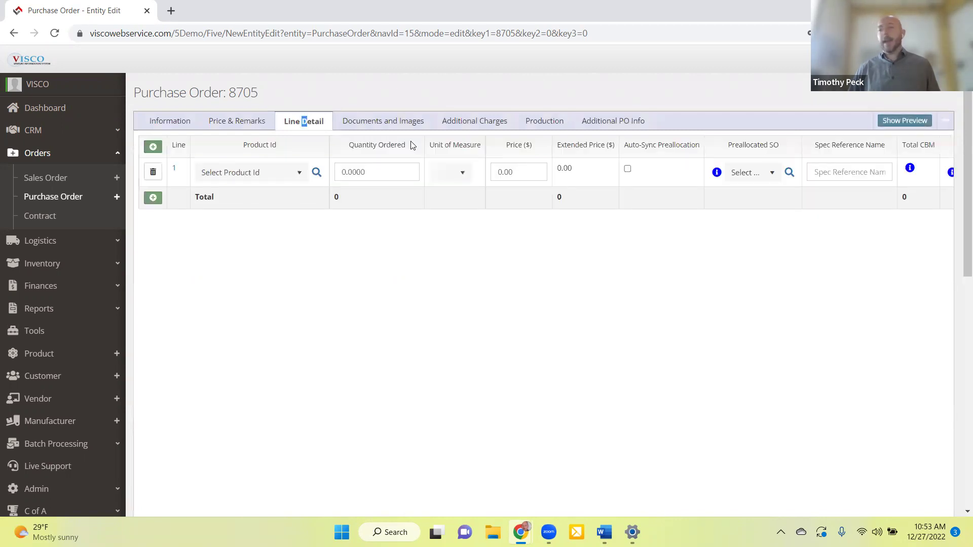
left_click(253, 177)
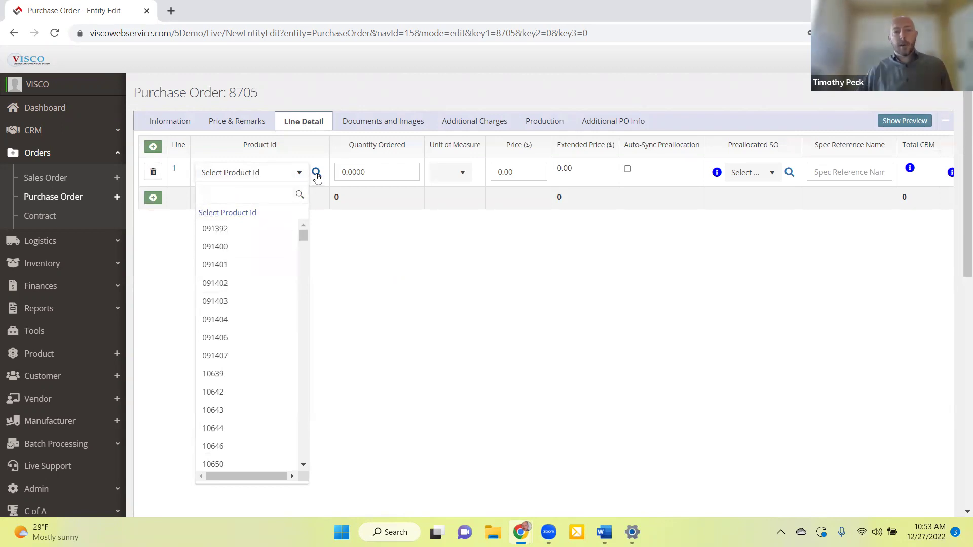
left_click(317, 173)
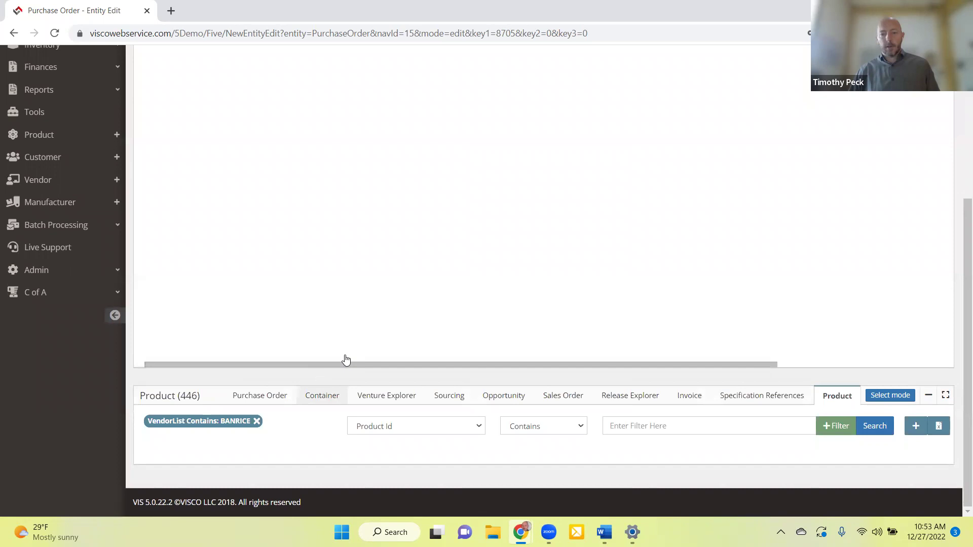
scroll(348, 355, "down", 4)
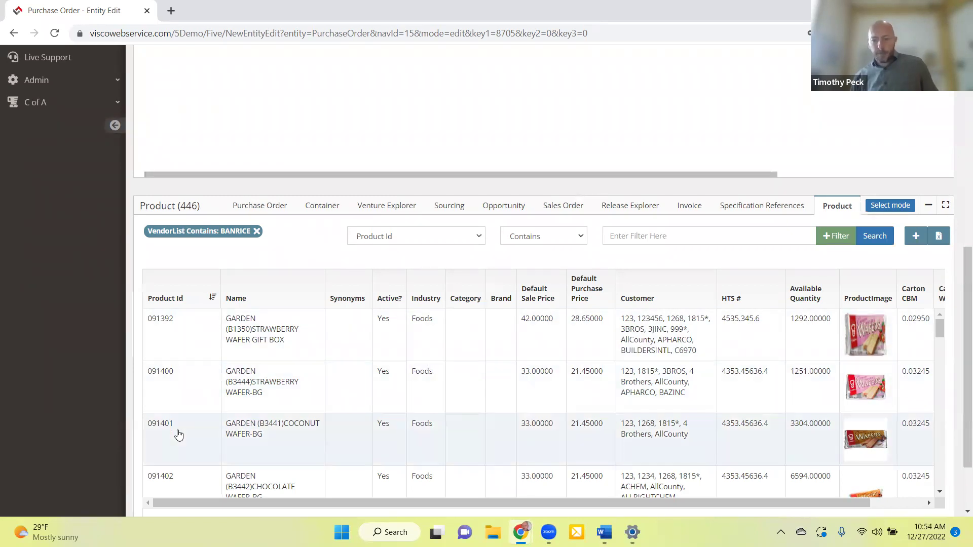
left_click(170, 395)
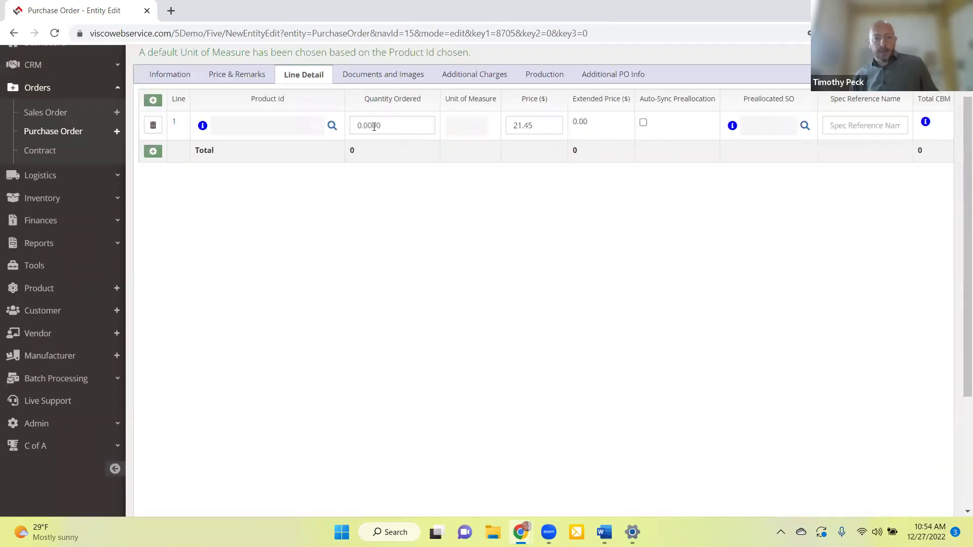
left_click(389, 124)
type("300")
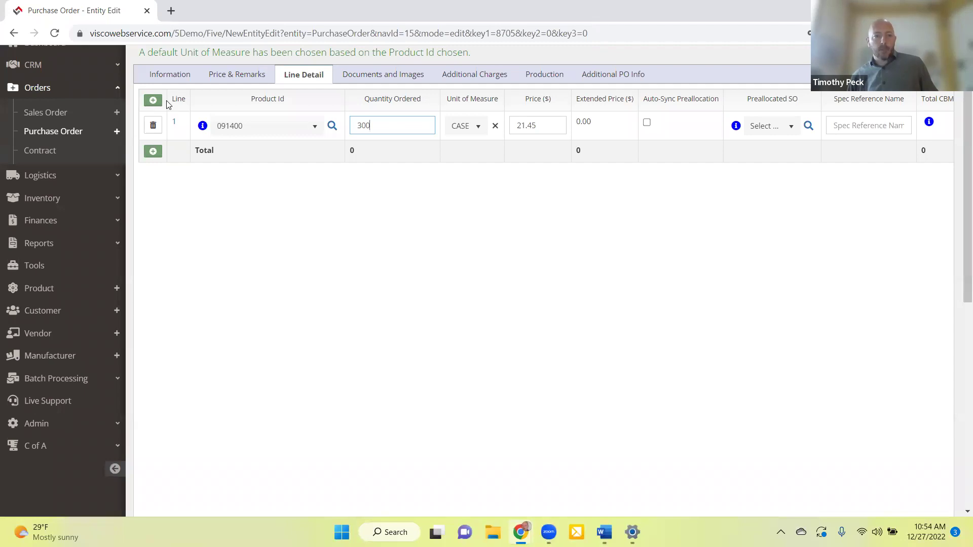
mouse_move(203, 126)
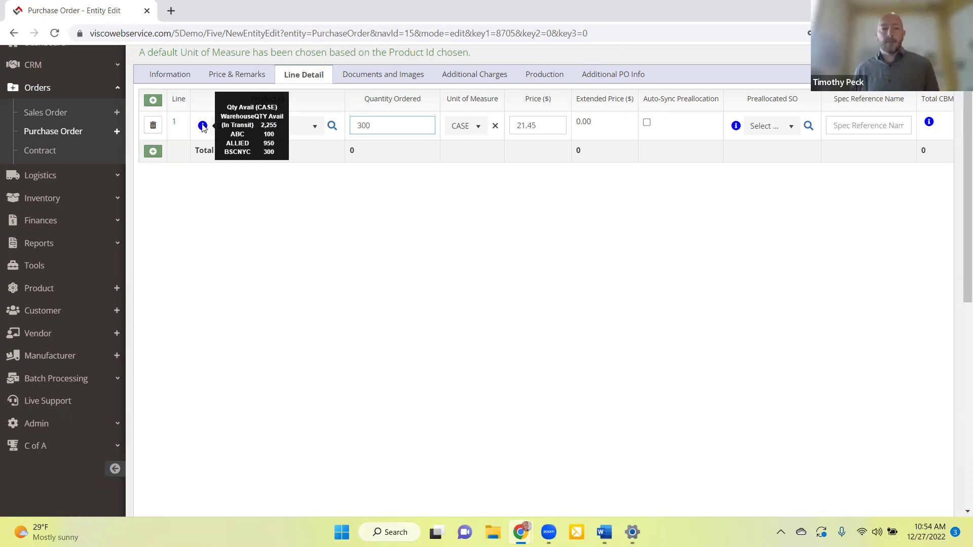
Step: Add a second order line for product 091403 with a quantity of 400
left_click(157, 106)
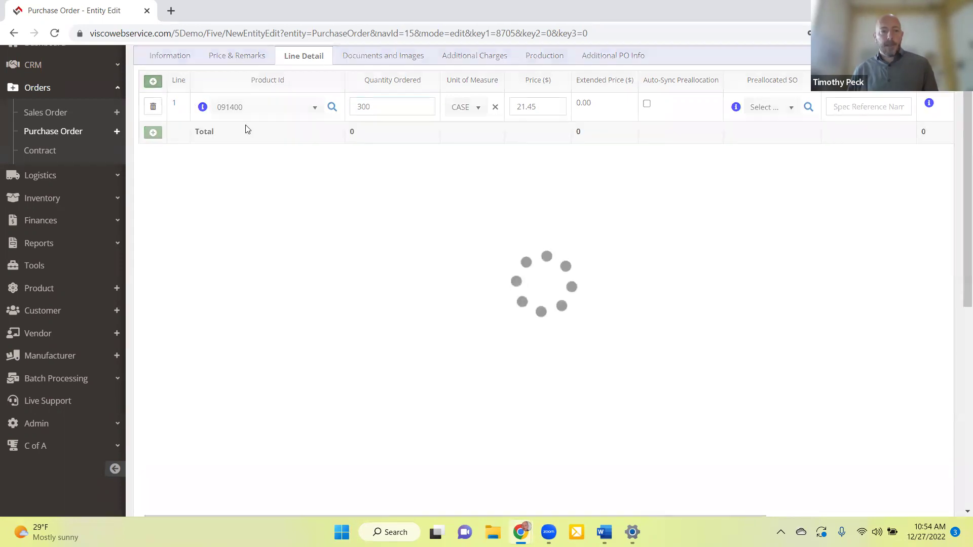
left_click(257, 141)
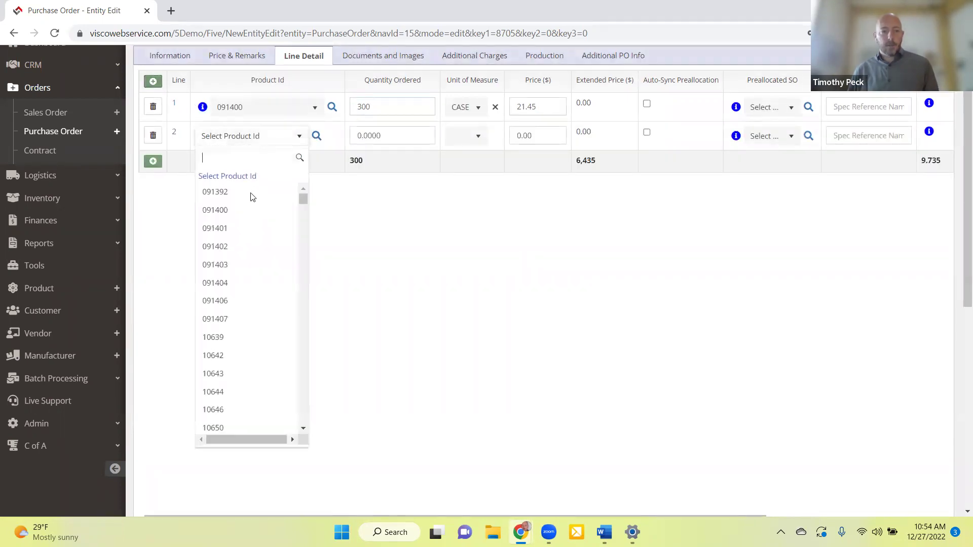
left_click(238, 264)
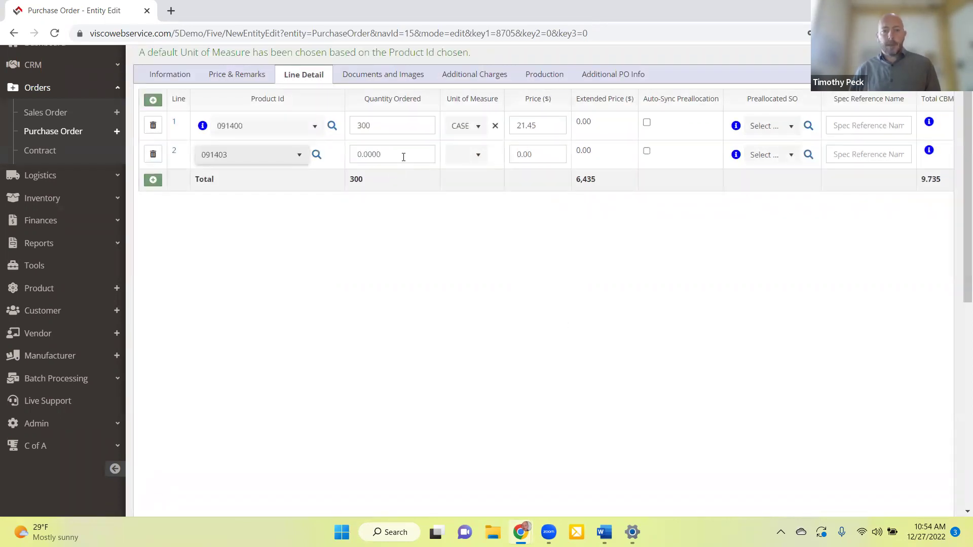
left_click(366, 154)
key("BackSpace")
type("400")
key("Tab")
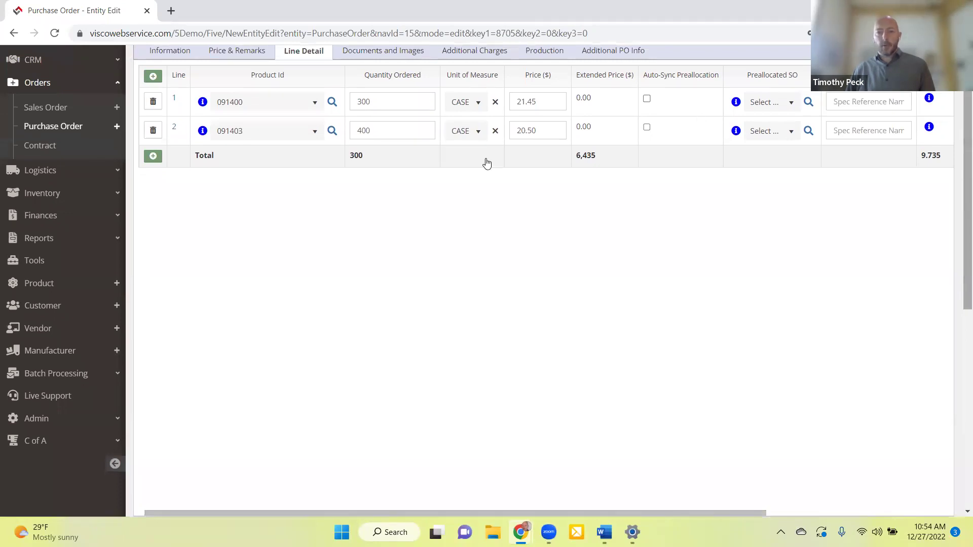
Step: Refresh the order's line details and check the total CBM and total weight of the two lines
scroll(436, 145, "up", 2)
left_click(382, 119)
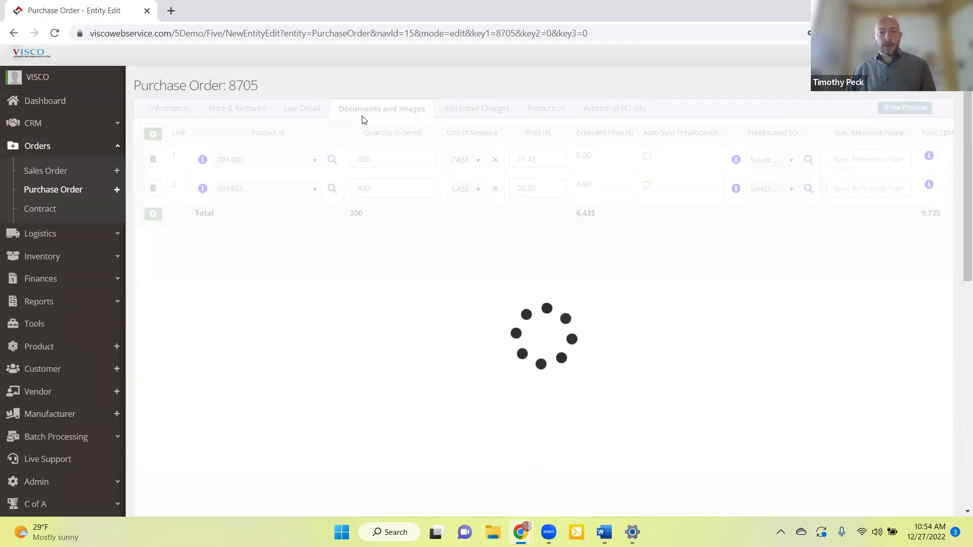
left_click(313, 112)
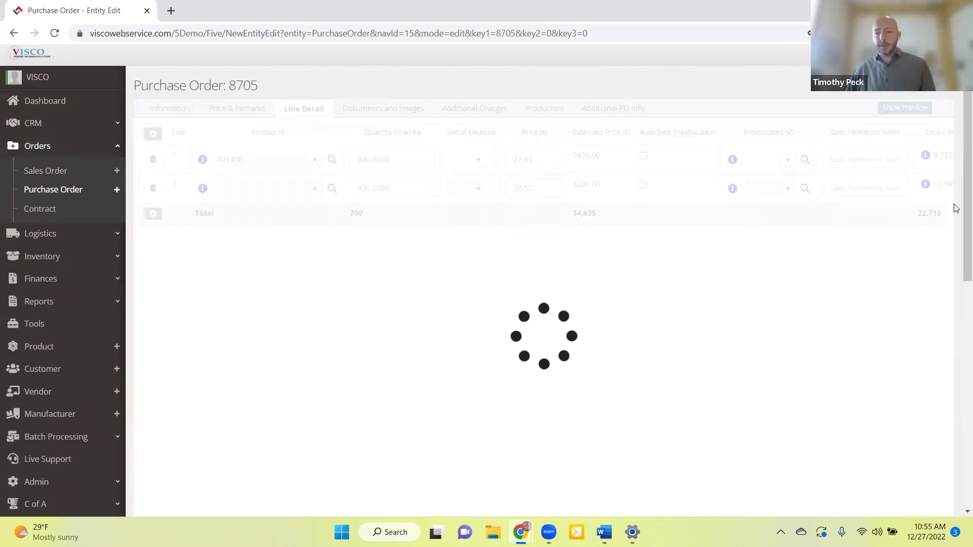
scroll(959, 206, "down", 1)
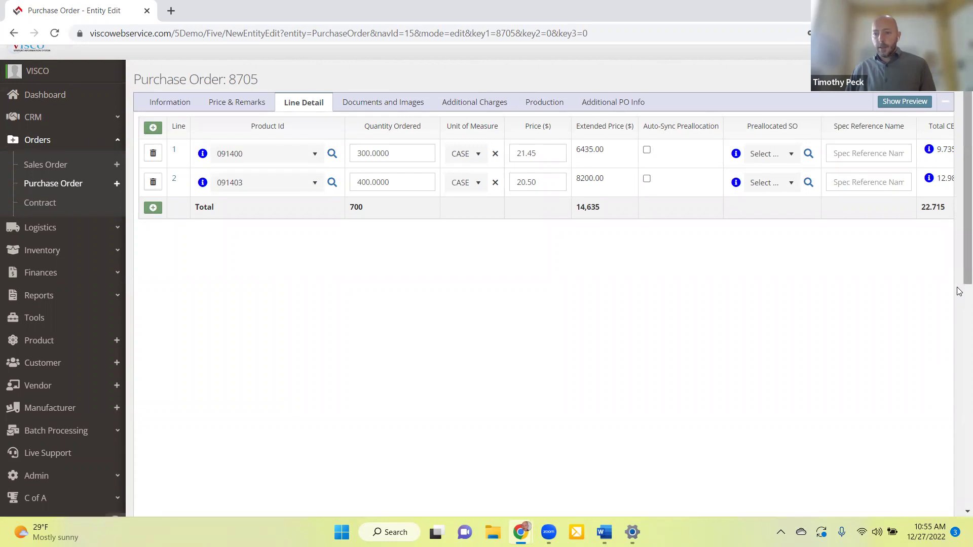
scroll(710, 452, "down", 3)
left_click_drag(711, 452, 890, 433)
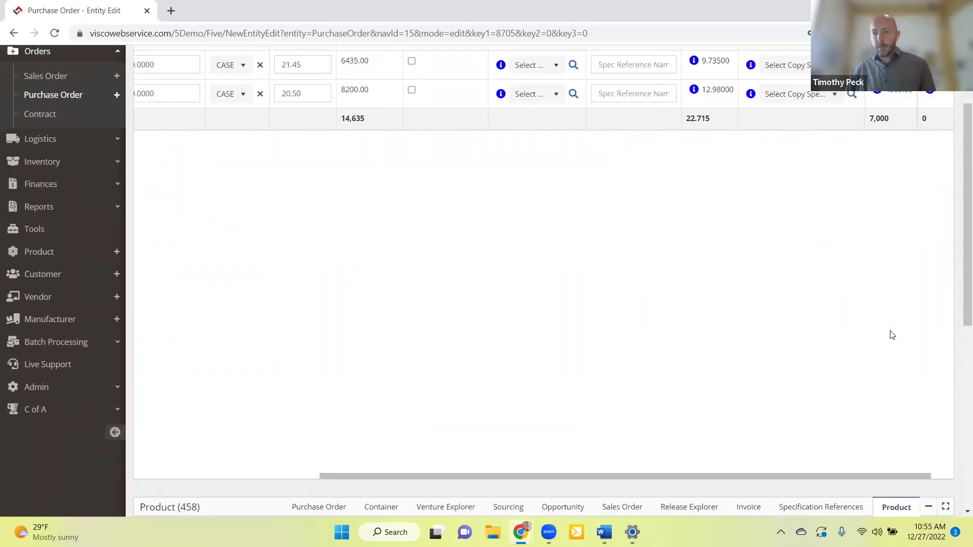
scroll(884, 264, "up", 3)
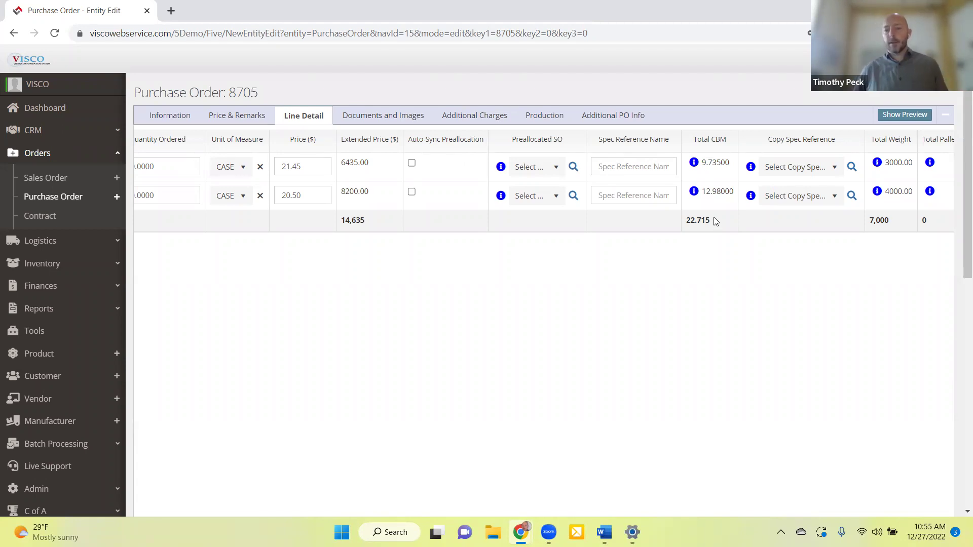
left_click_drag(696, 219, 685, 219)
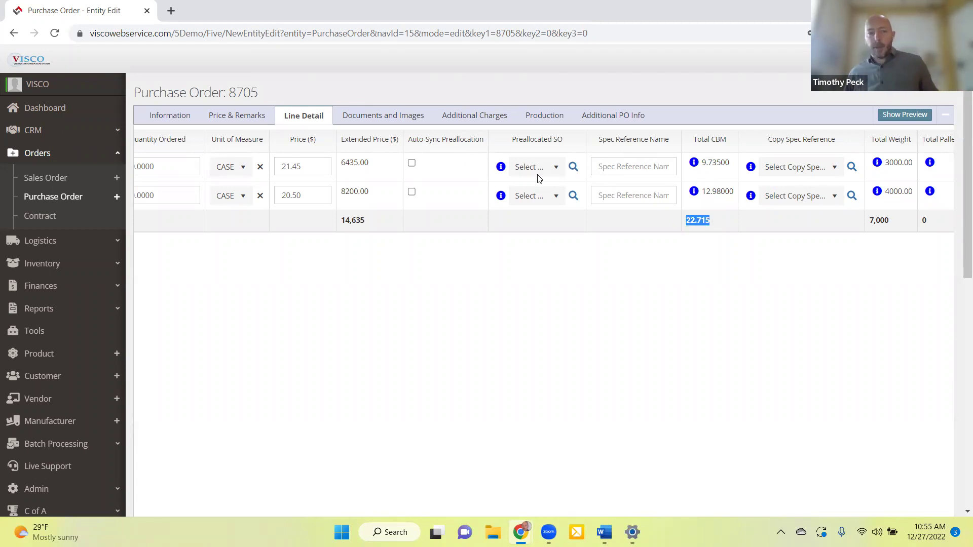
Step: Look through the purchase order's attached documents, additional charges and production details
left_click(395, 116)
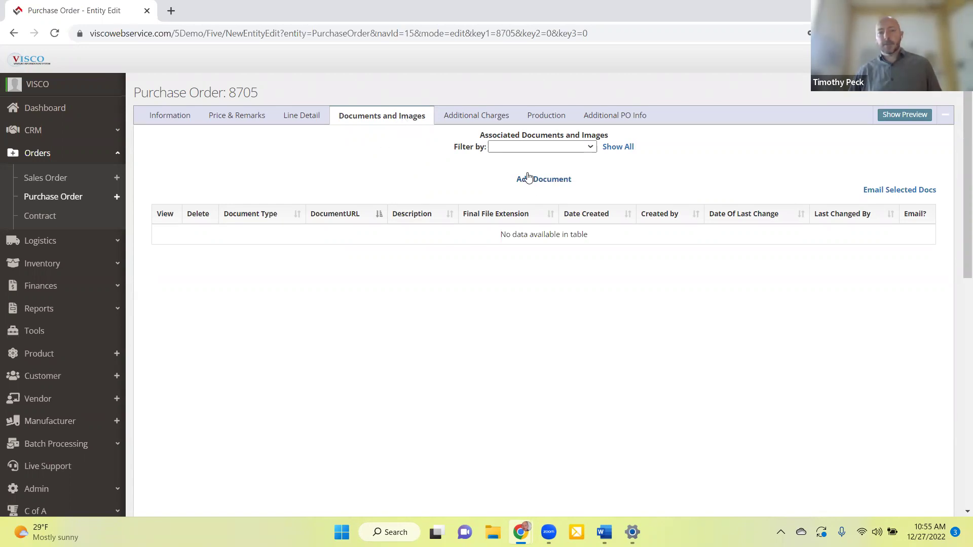
left_click(489, 122)
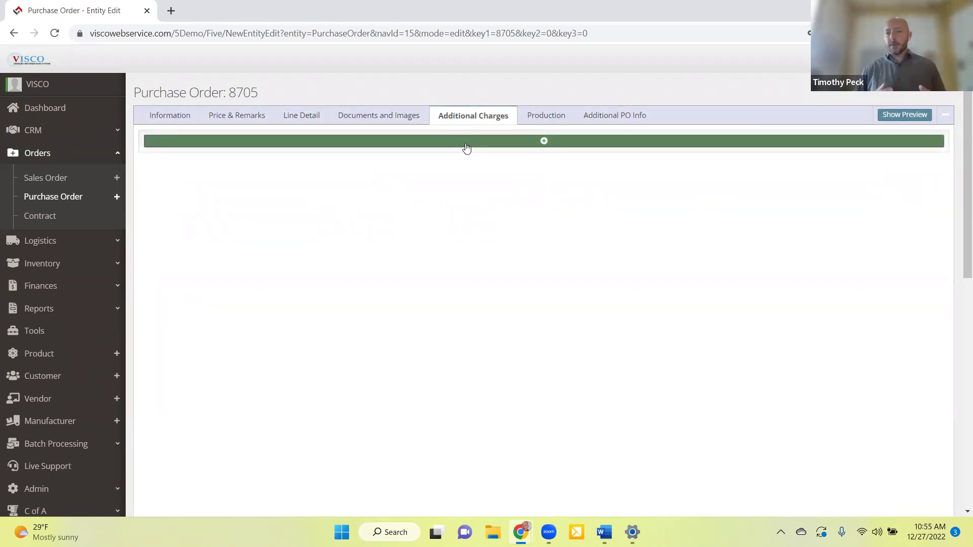
left_click(528, 114)
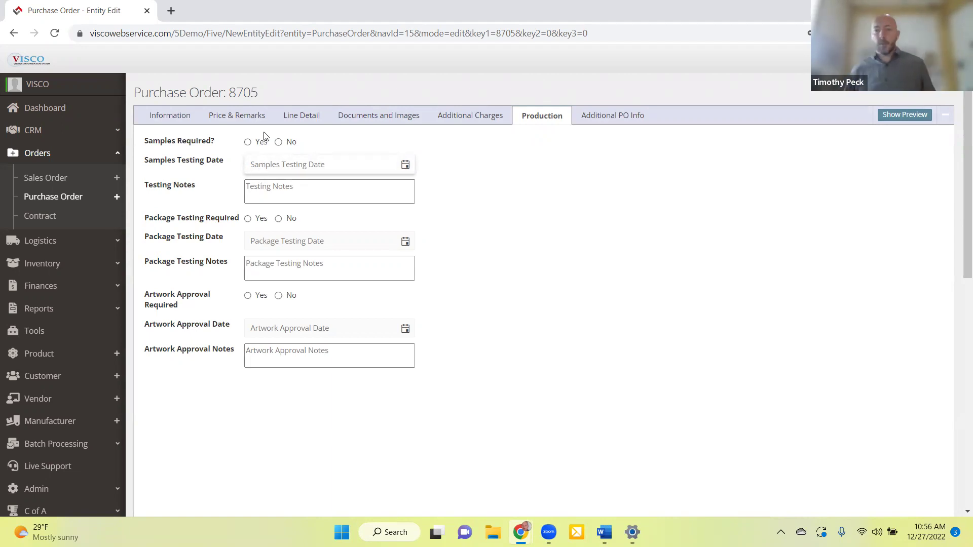
Step: Generate the purchase order PDF from the order's general information and review its vendor, item lines and total
left_click(193, 117)
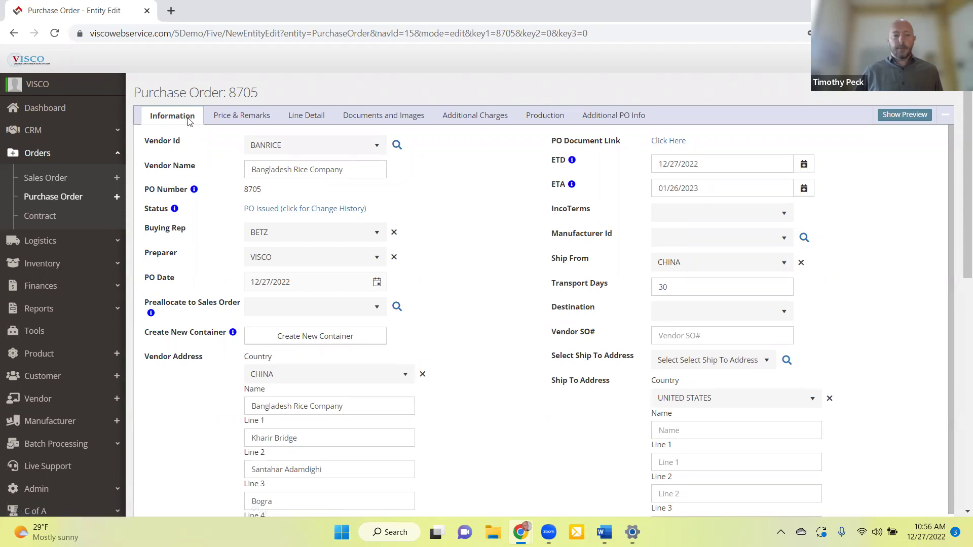
left_click(666, 142)
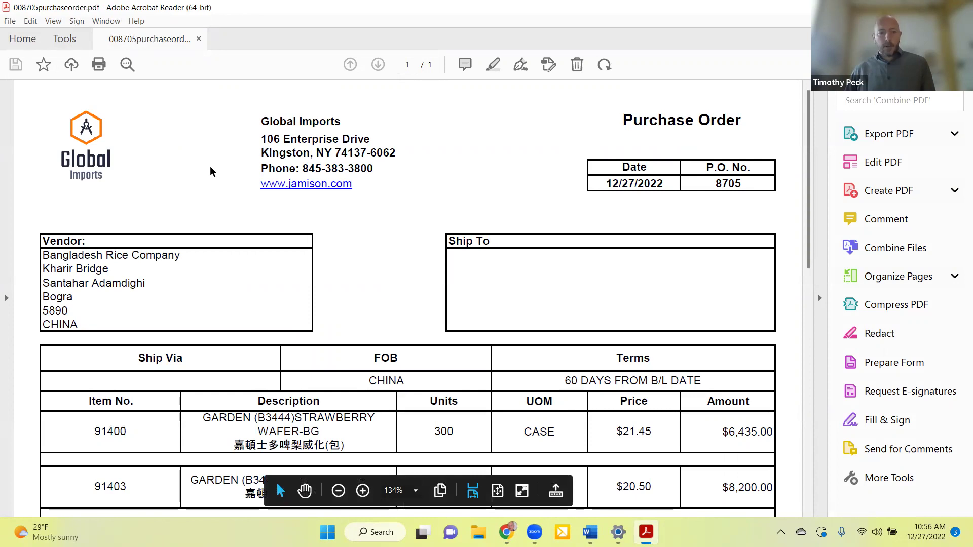
scroll(168, 221, "down", 1)
scroll(203, 248, "down", 1)
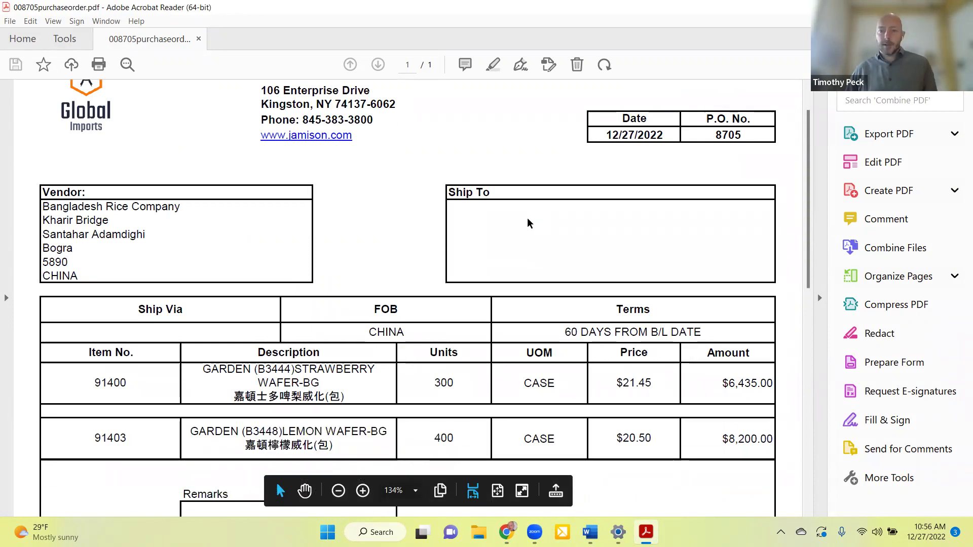
scroll(514, 218, "down", 2)
scroll(445, 238, "down", 3)
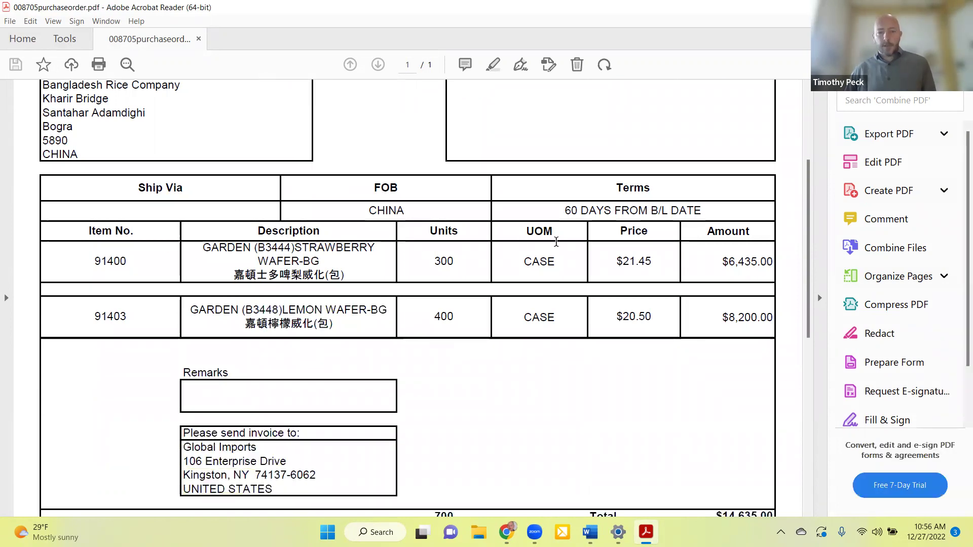
scroll(563, 243, "down", 2)
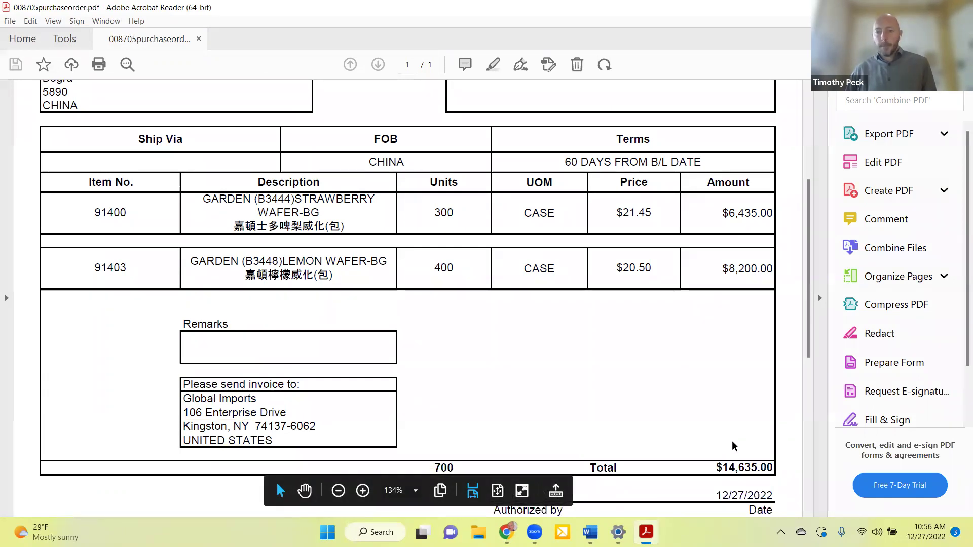
scroll(732, 445, "down", 3)
scroll(732, 439, "up", 13)
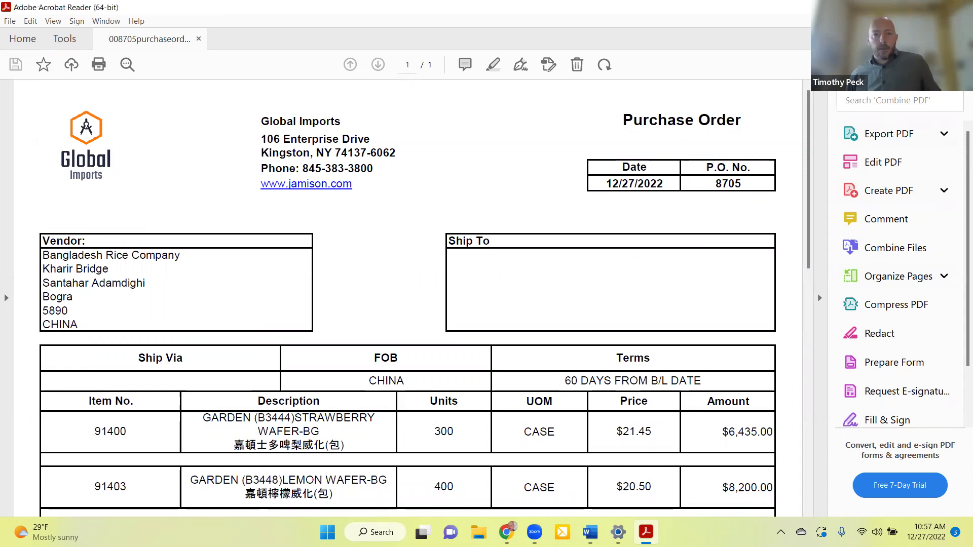
Step: Return to the purchase order in the browser and mark its purchase order PDF for emailing
left_click(397, 123)
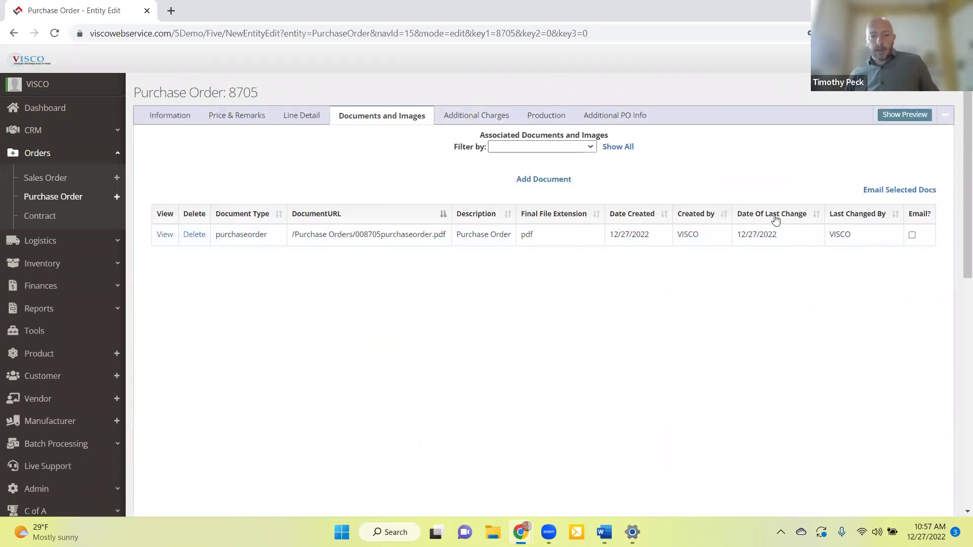
left_click(912, 235)
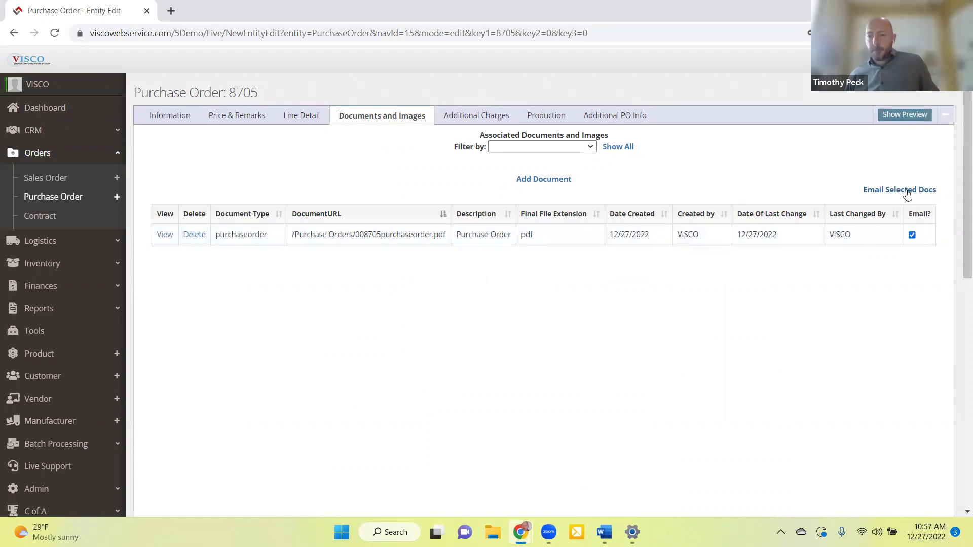